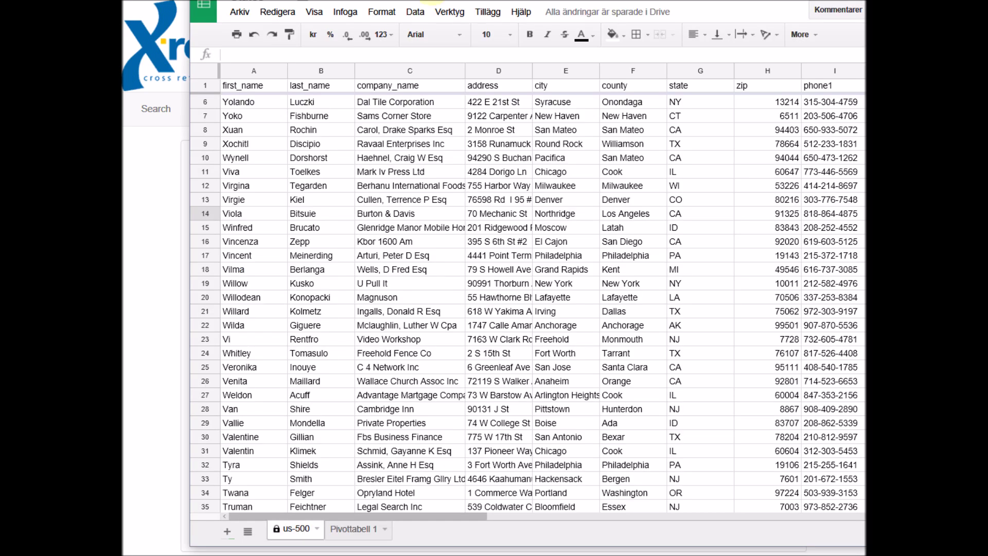
# - Search the Google Sheet for contacts with City 'new york'
pyautogui.click(147, 152)
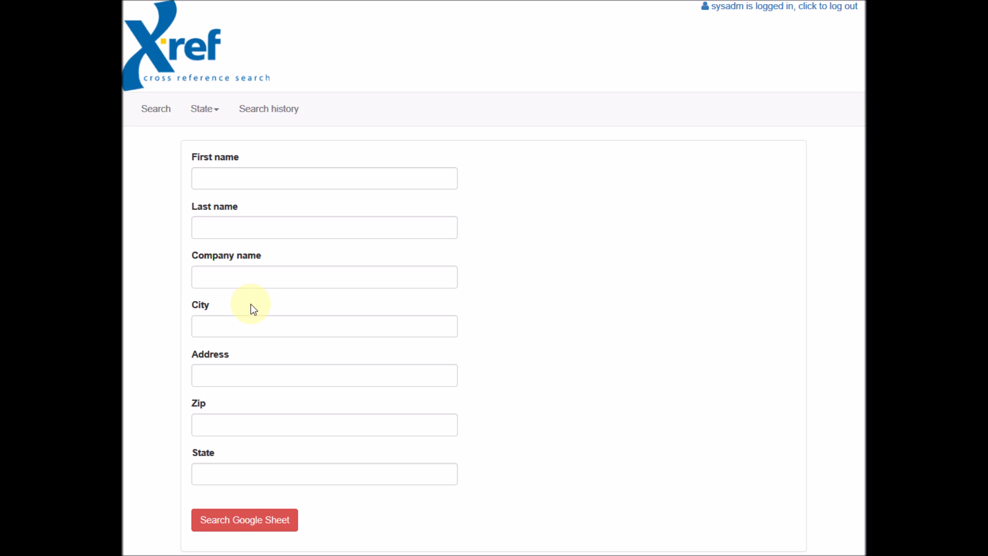
pyautogui.click(209, 327)
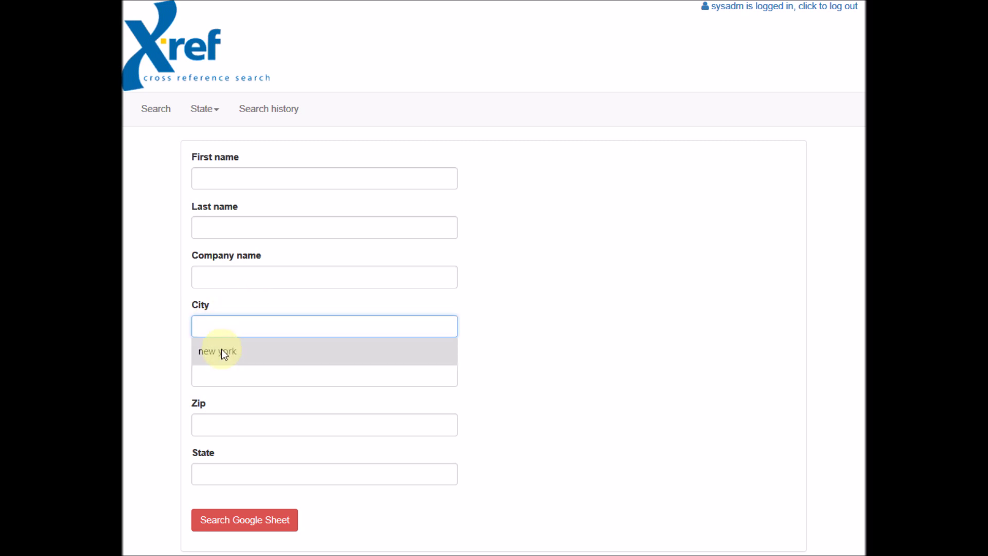
pyautogui.click(222, 348)
pyautogui.click(253, 522)
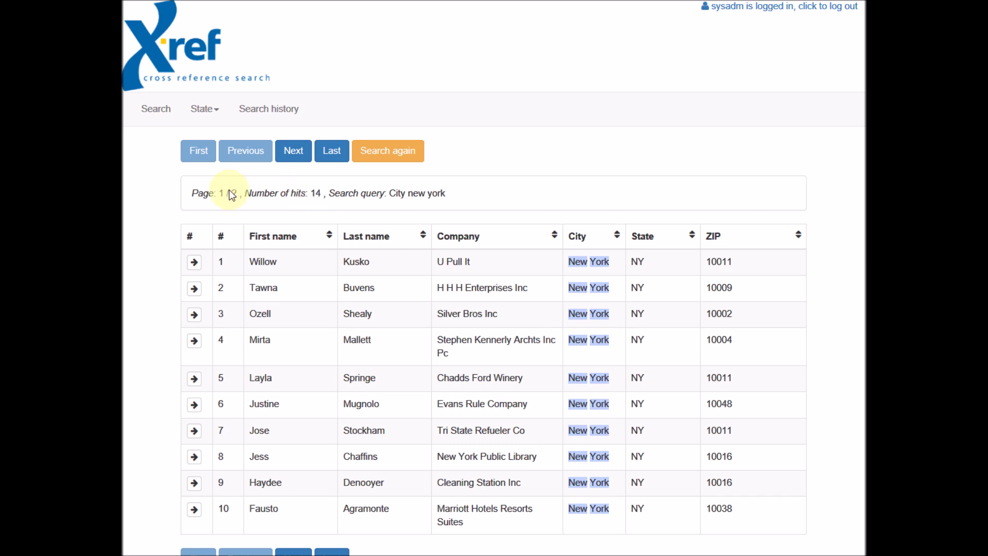
# - Show page 2 of the 14 New York hits, glancing at the contact sheet before returning
pyautogui.click(287, 152)
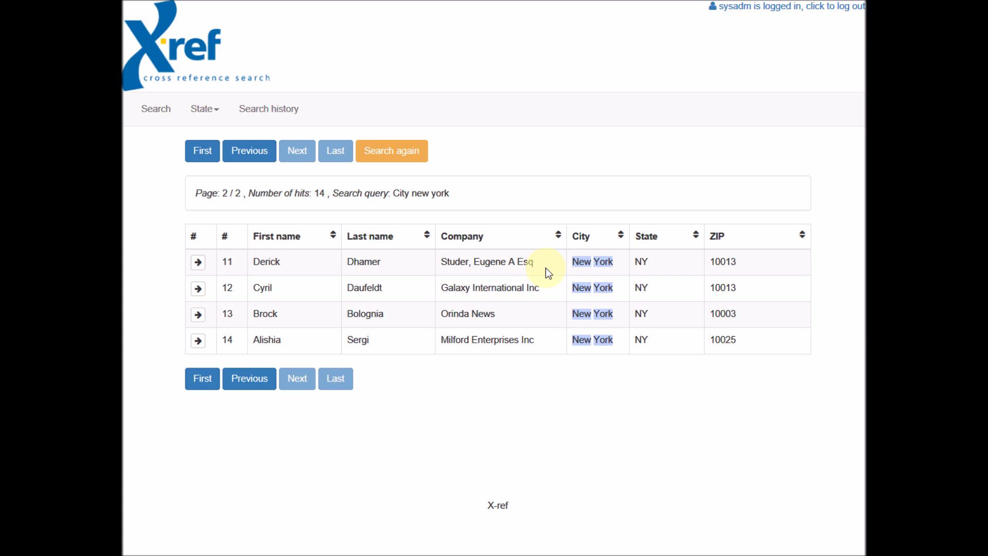
pyautogui.hotkey('alt', 'Tab')
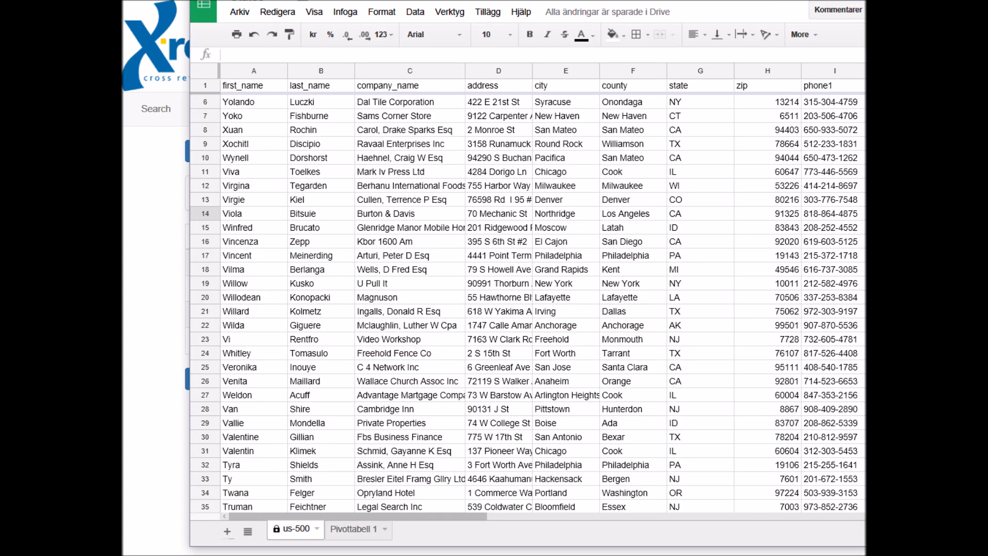
pyautogui.moveTo(430, 515); pyautogui.dragTo(561, 515)
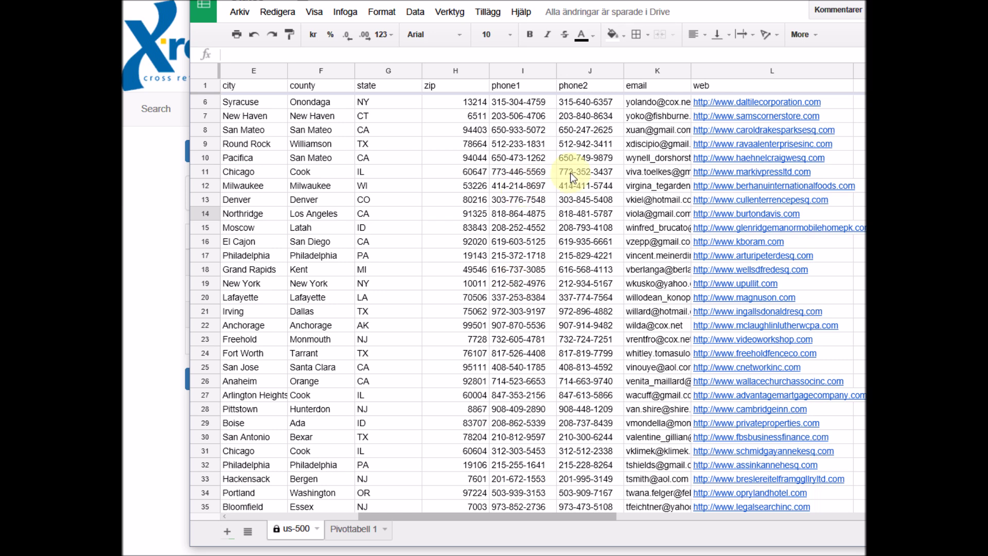
pyautogui.click(134, 194)
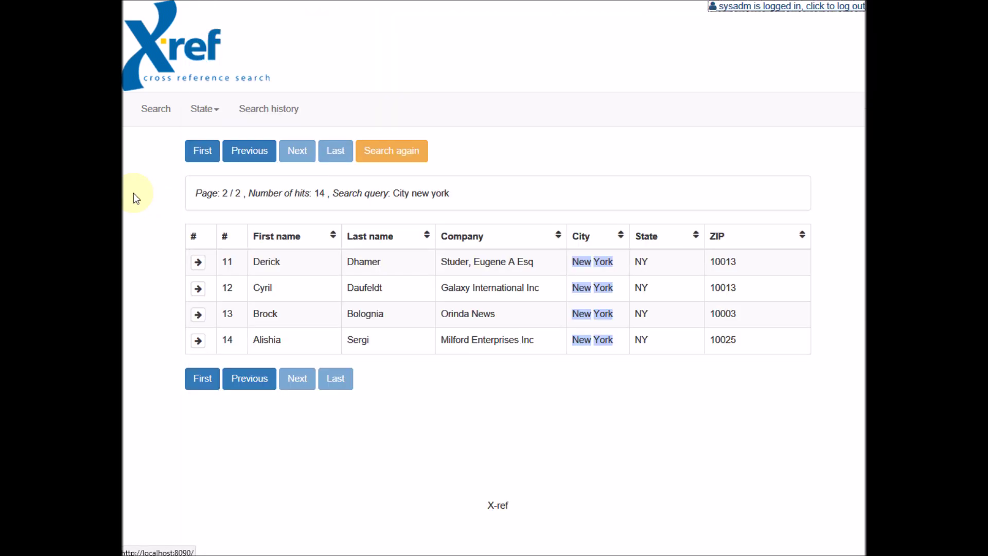
# - Open hit 11's full details and step through to contact record 13 of 14
pyautogui.click(199, 262)
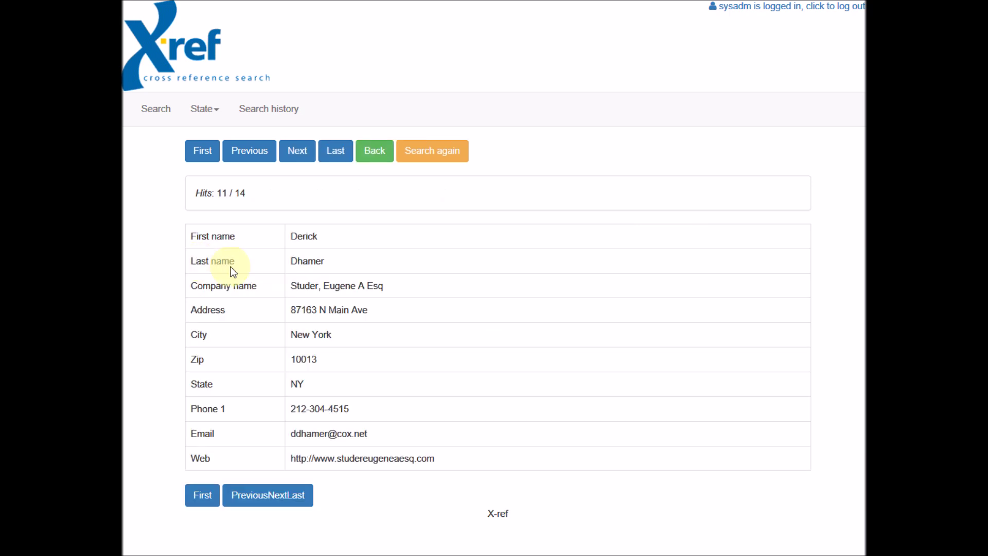
pyautogui.click(302, 155)
pyautogui.click(304, 155)
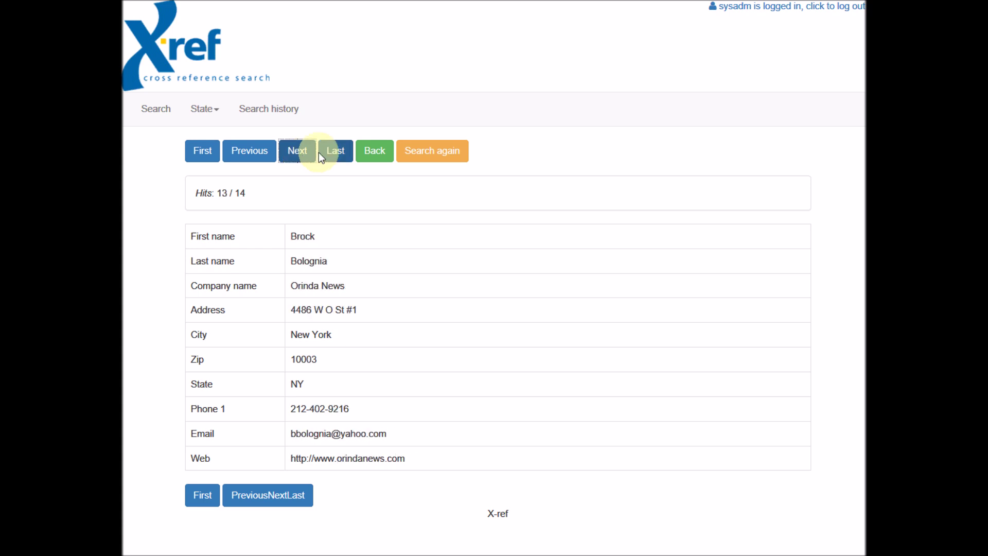
# - Return to the results list's first page and sort by last name descending
pyautogui.click(368, 152)
pyautogui.click(210, 155)
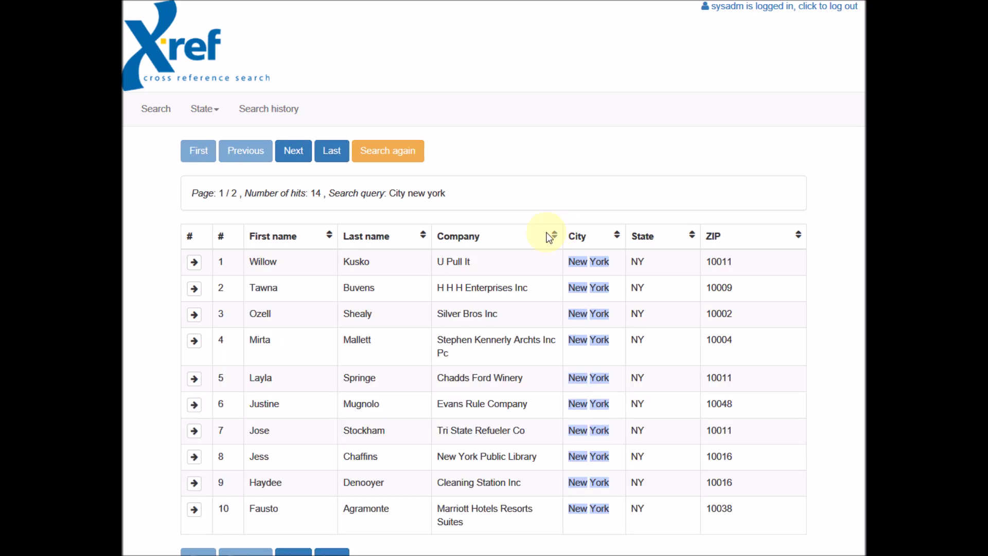
pyautogui.click(423, 235)
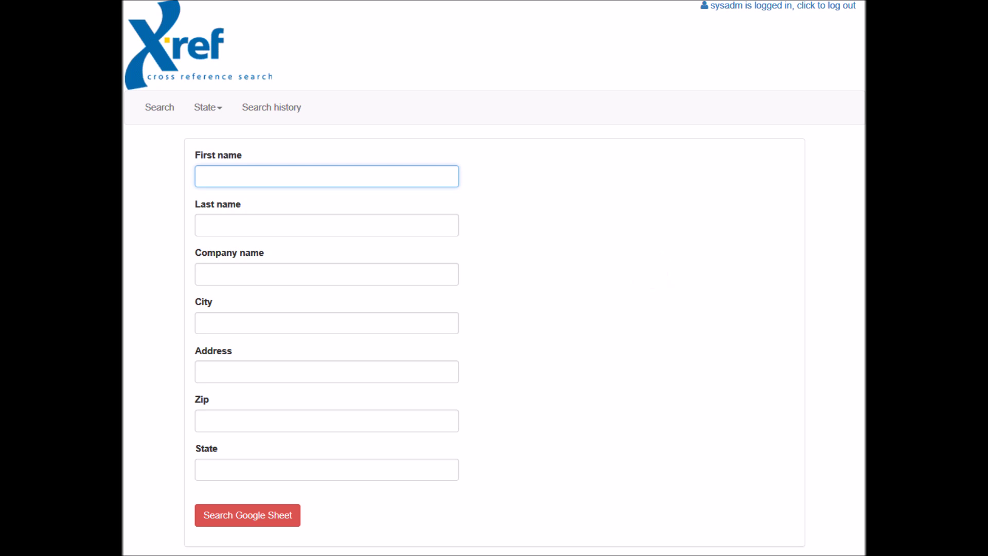
# - Enter a new contact's first and last name in sheet row 501, then type 'Sve' into X-ref
pyautogui.hotkey('alt', 'Tab')
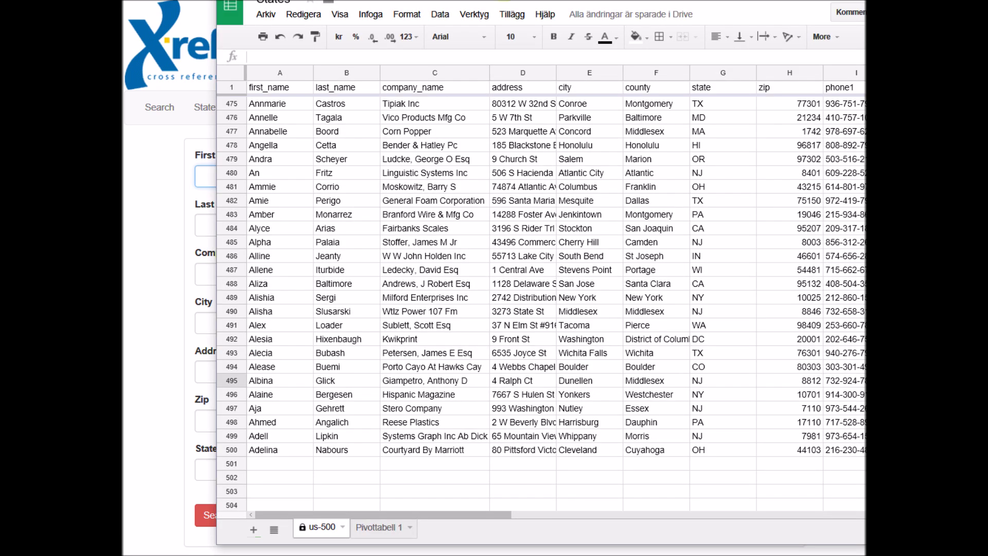
pyautogui.click(269, 464)
pyautogui.write('Sven')
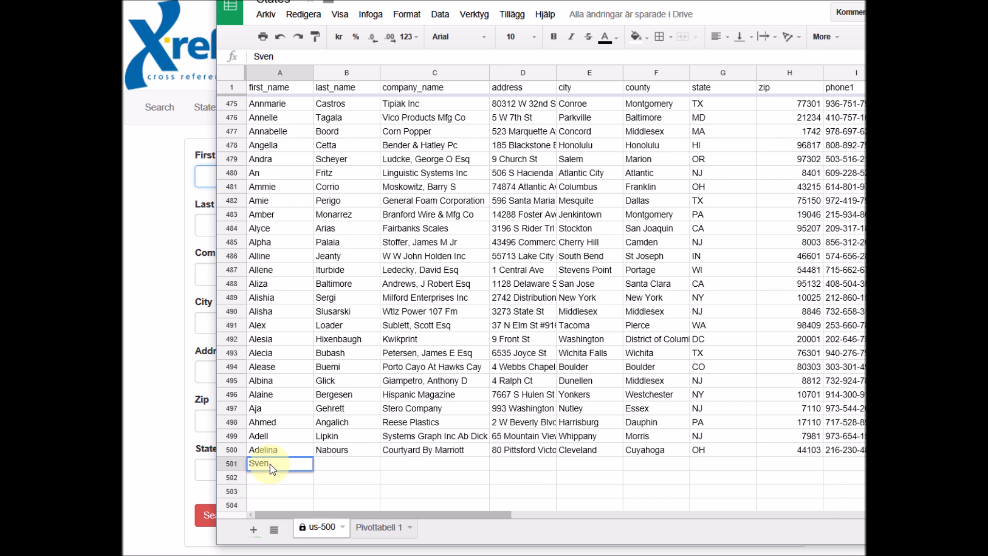
pyautogui.press('Tab')
pyautogui.write('Sven')
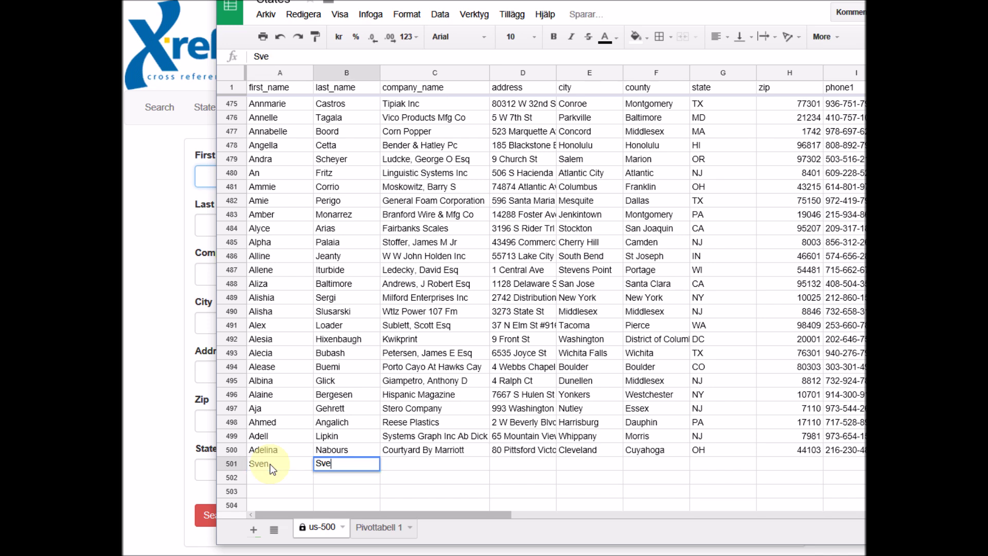
pyautogui.write('sson')
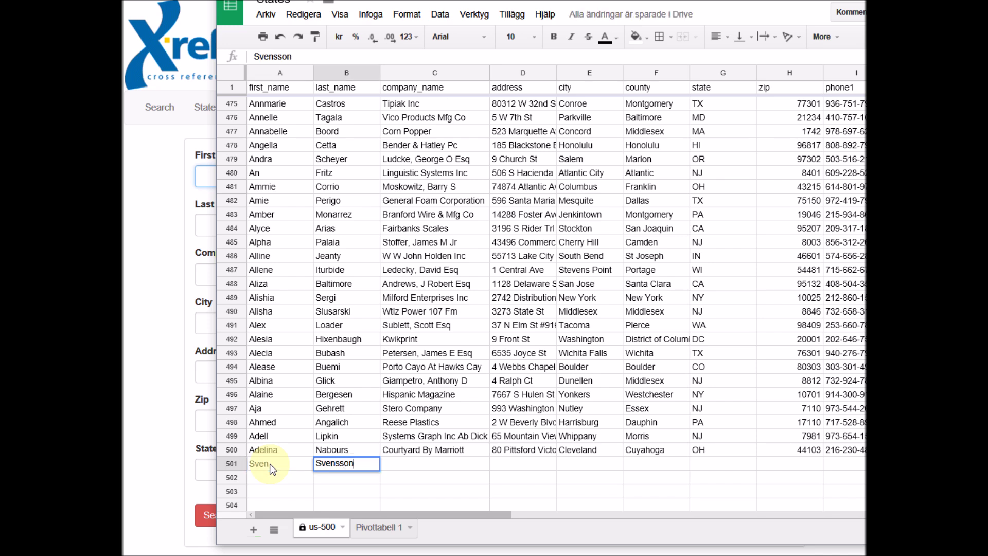
pyautogui.click(331, 448)
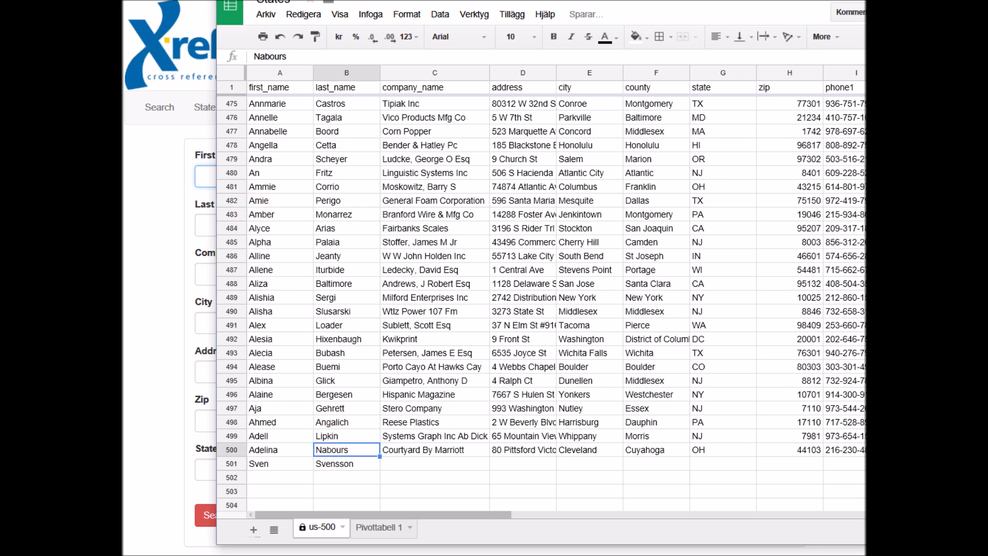
pyautogui.click(212, 157)
pyautogui.write('Sven')
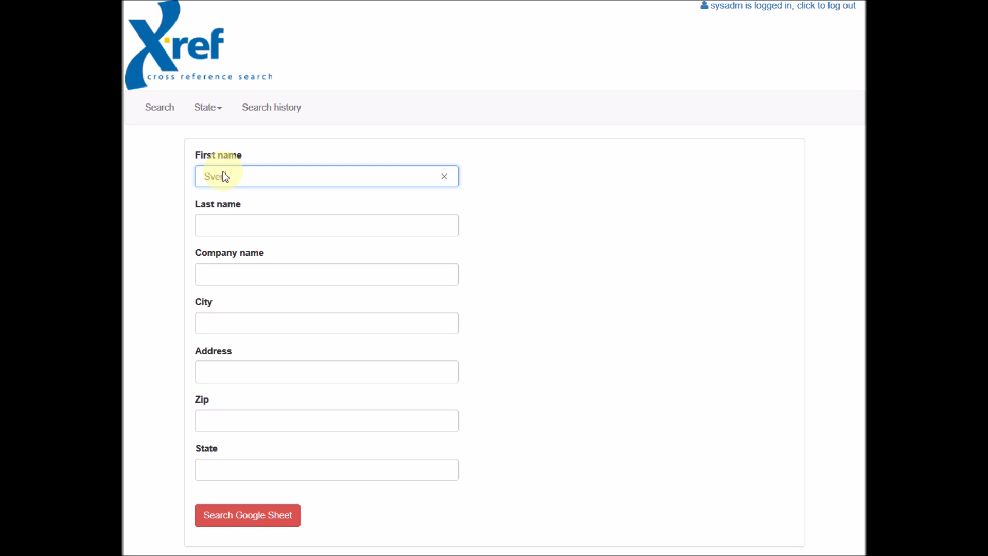
# - Run the 'Sve' first-name search, then search Last name 'a' with State NY (3 hits)
pyautogui.press('Return')
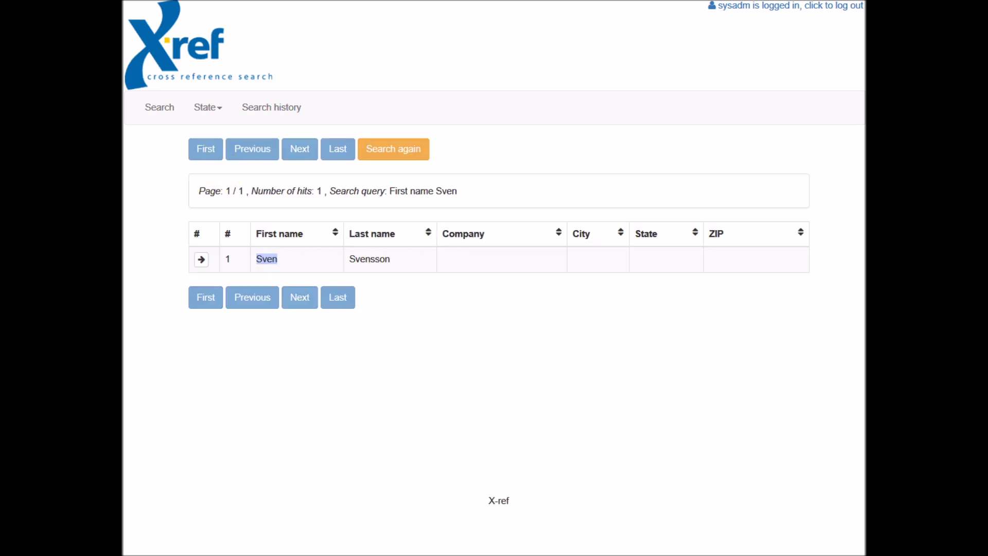
pyautogui.hotkey('alt', 'Left')
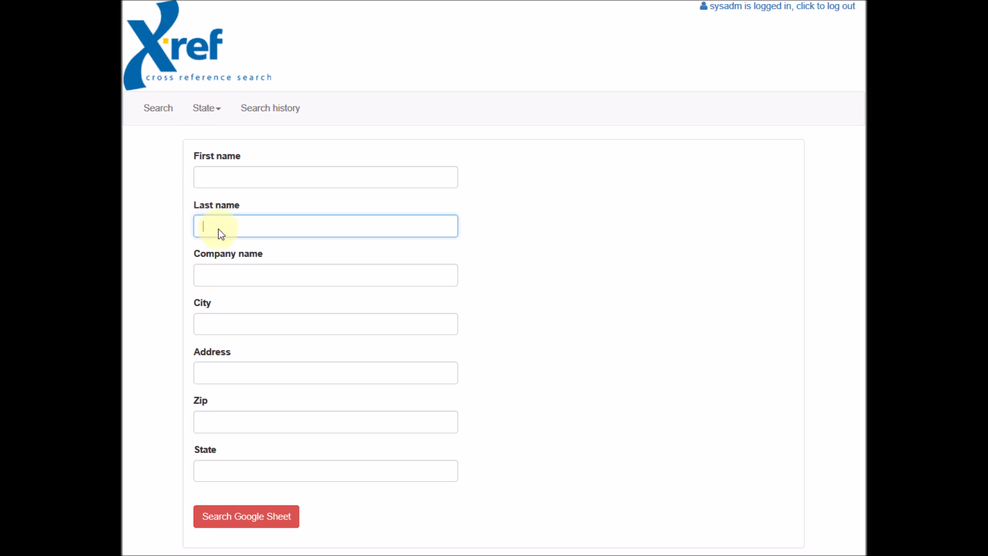
pyautogui.write('a')
pyautogui.click(220, 467)
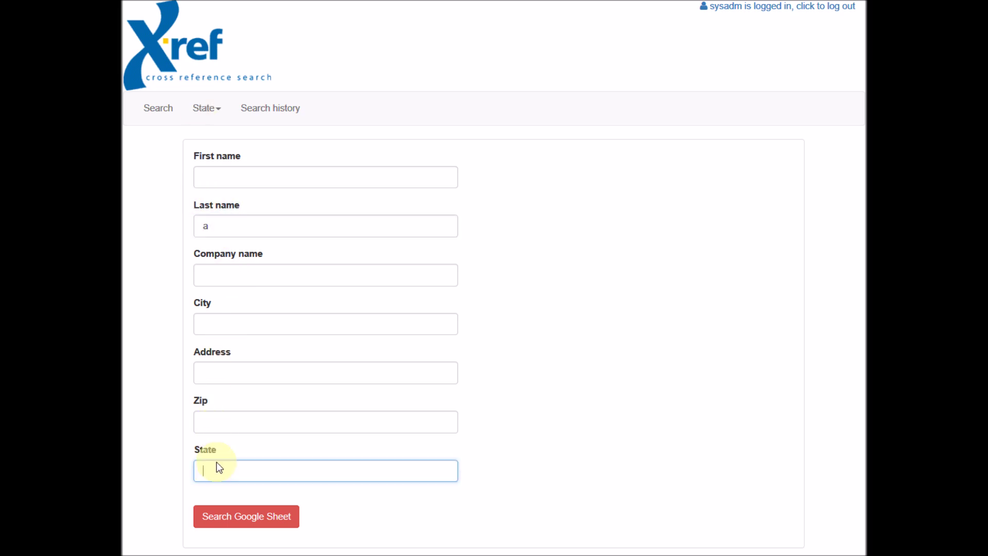
pyautogui.write('NY')
pyautogui.click(242, 517)
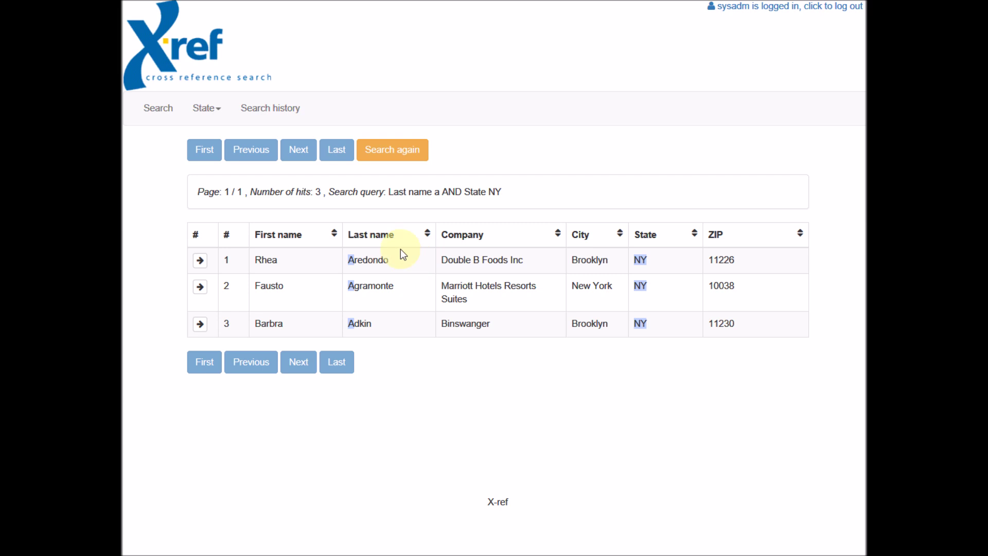
pyautogui.click(162, 112)
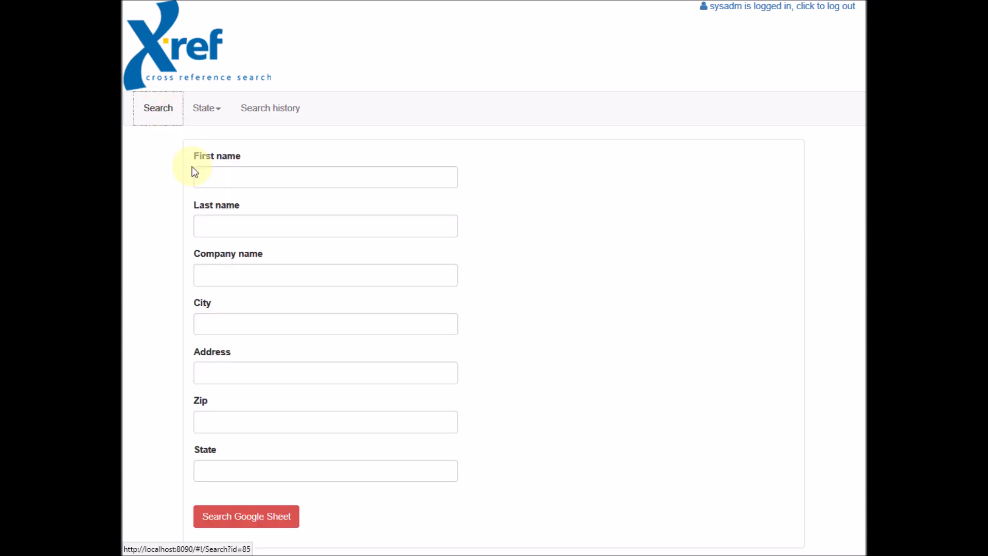
# - Search the sheet for Last name wildcard pattern '?lund'
pyautogui.click(211, 225)
pyautogui.write('?lund')
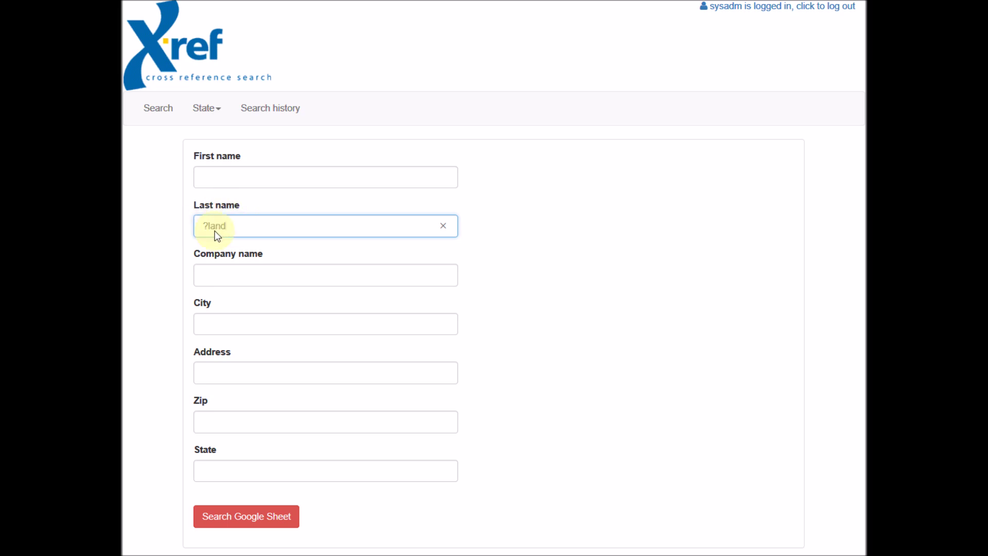
pyautogui.click(255, 515)
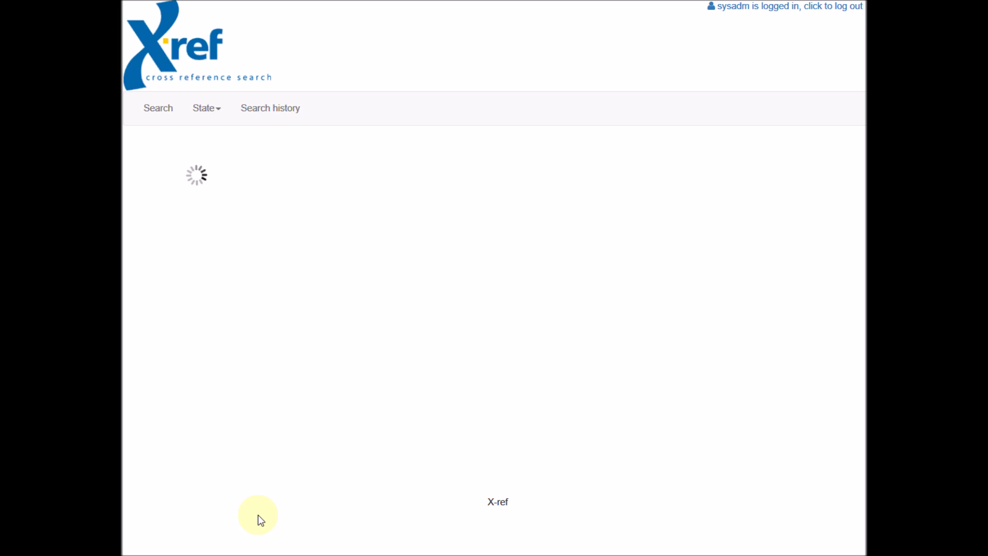
# - On a fresh form, search First name wildcard 's##n', returning 3 hits
pyautogui.click(152, 112)
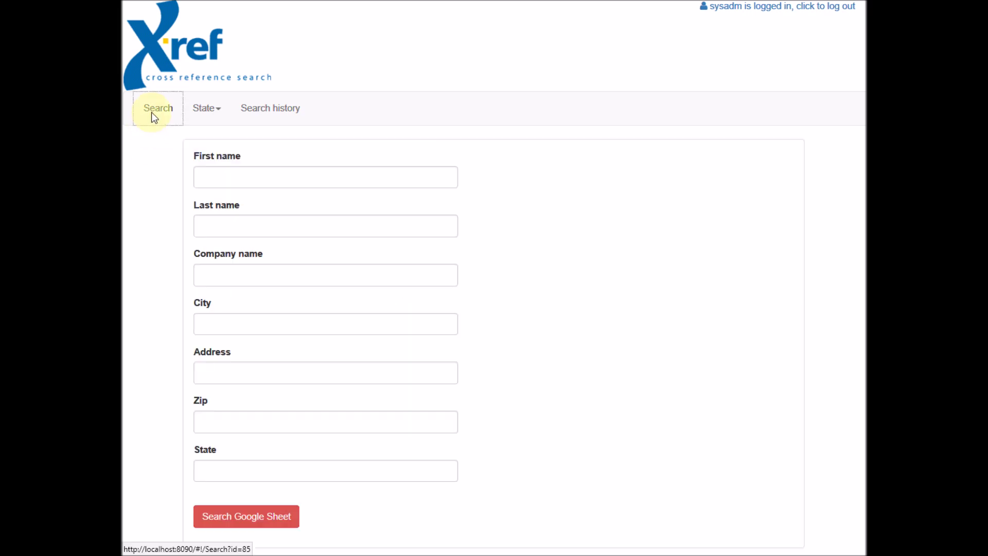
pyautogui.click(225, 180)
pyautogui.write('s')
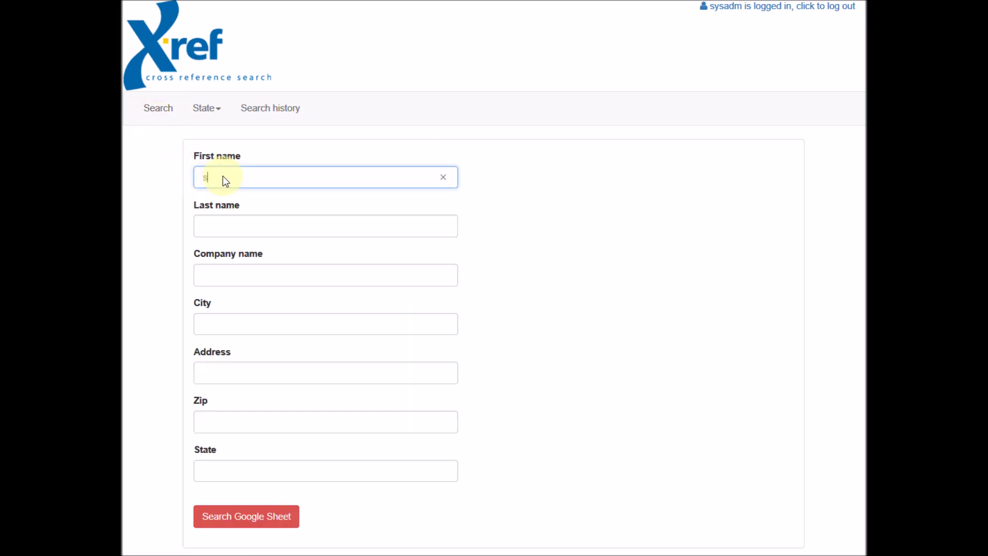
pyautogui.write('##n')
pyautogui.click(250, 512)
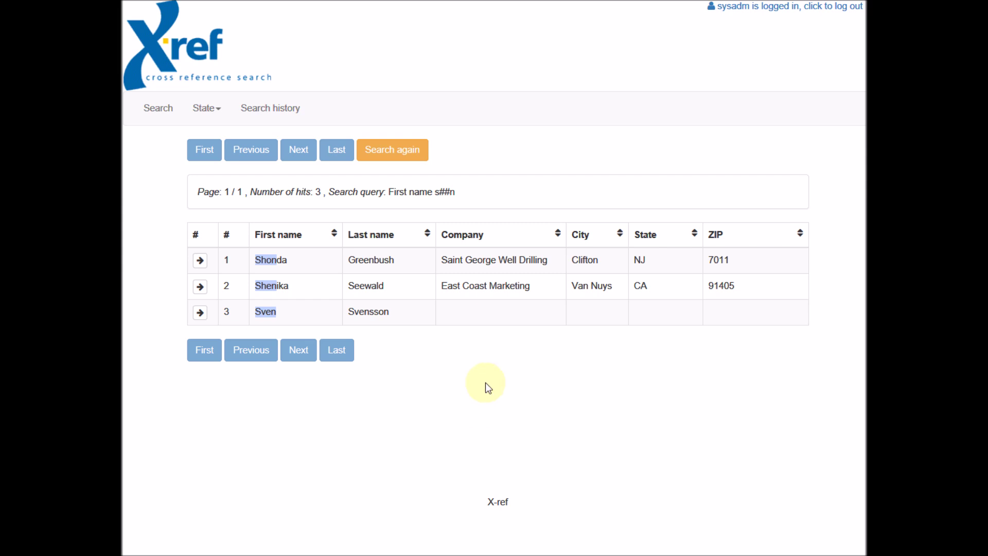
# - List all contacts with State NY (45 hits) and review the search history
pyautogui.click(208, 112)
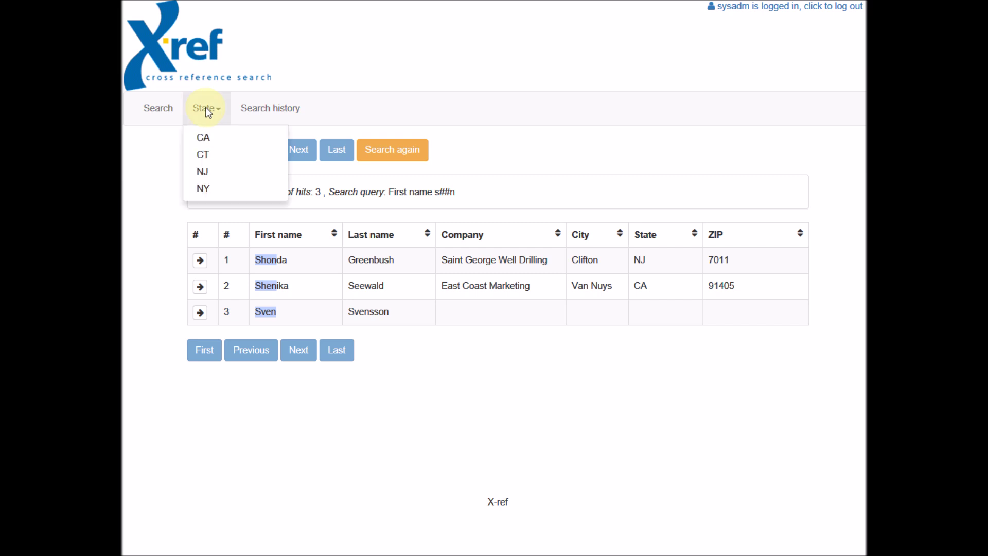
pyautogui.click(204, 189)
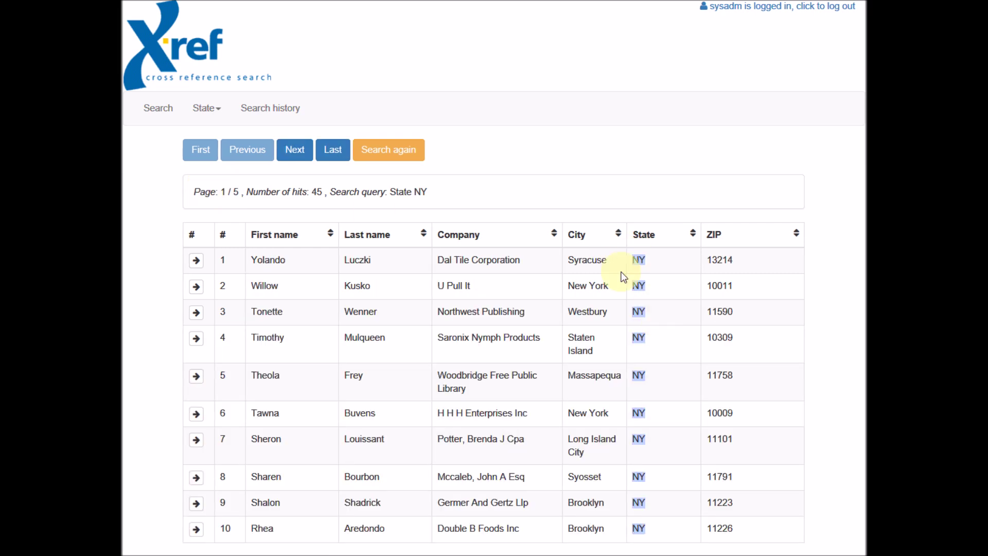
pyautogui.click(273, 108)
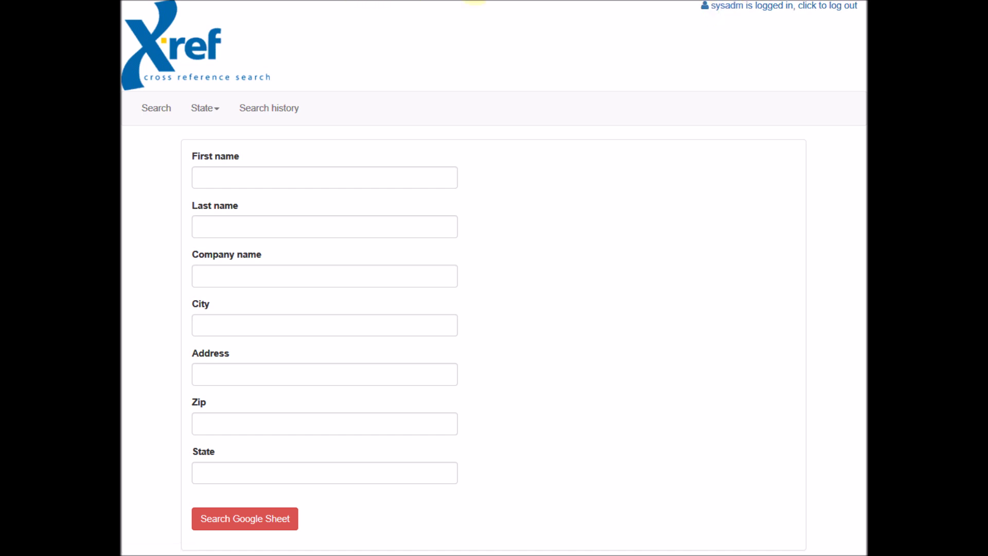
# - Load localhost:8080/admin and open the Remote connections page showing the XML field mapping
pyautogui.write('localhost:8080/admin')
pyautogui.press('Return')
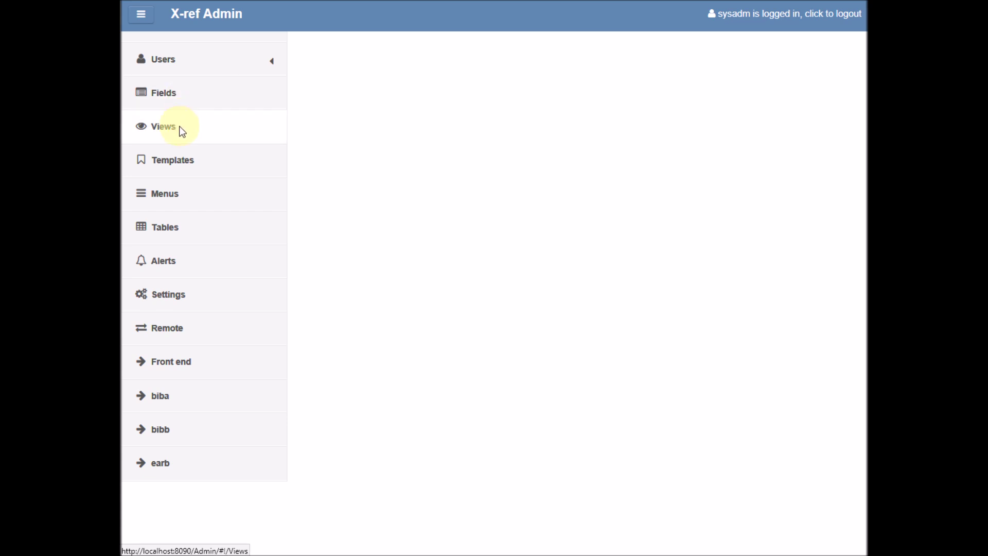
pyautogui.click(171, 334)
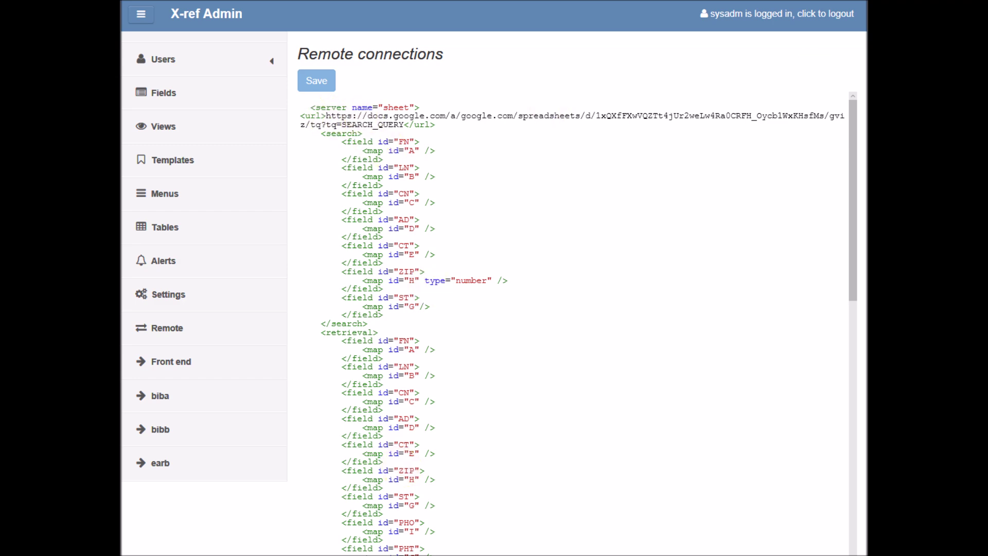
pyautogui.hotkey('alt', 'Tab')
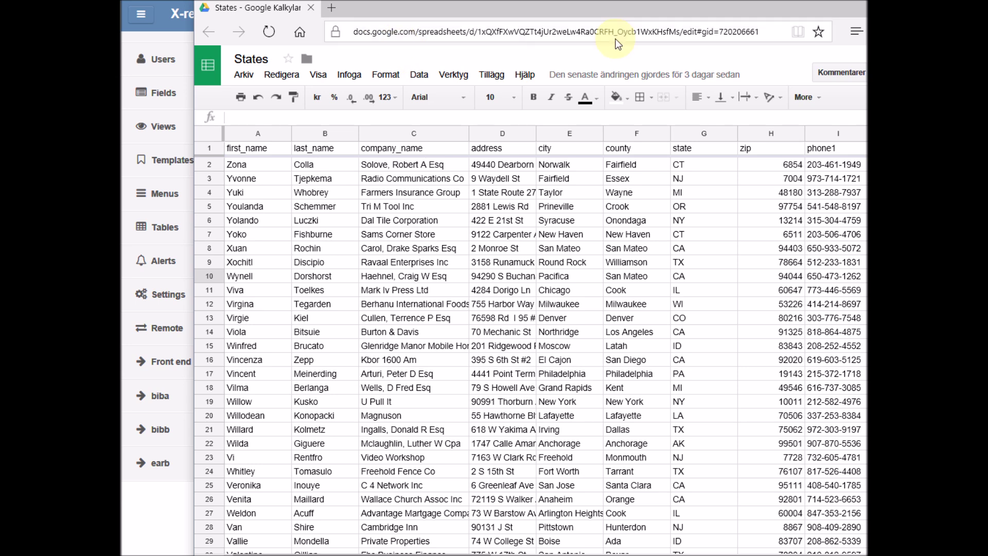
pyautogui.hotkey('alt', 'Tab')
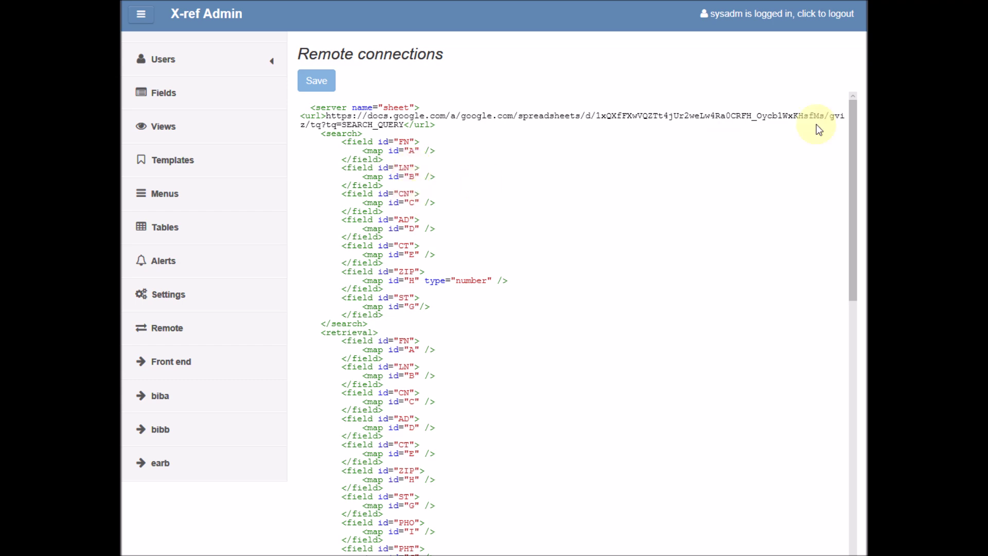
pyautogui.hotkey('alt', 'Tab')
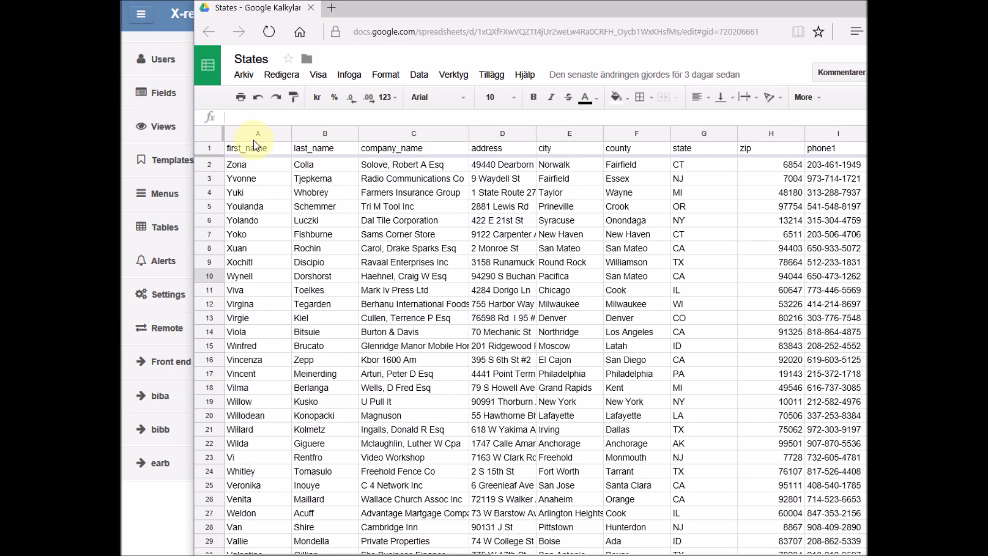
pyautogui.hotkey('alt', 'Tab')
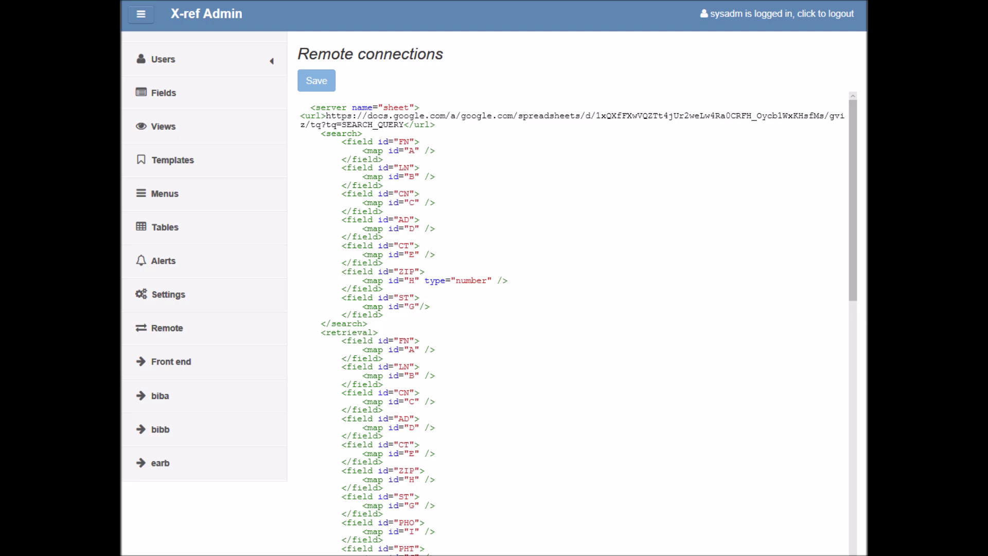